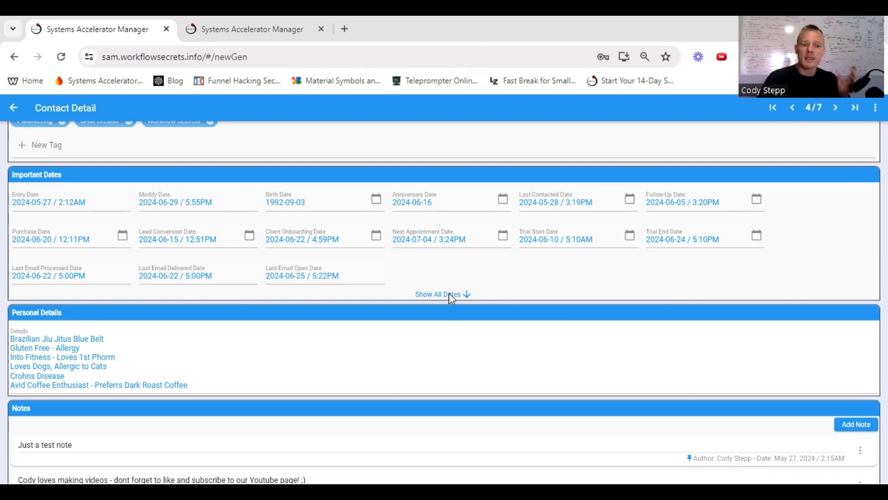
# - Use "Show All Dates" to list every Important Dates field, including blank ones
pyautogui.click(450, 294)
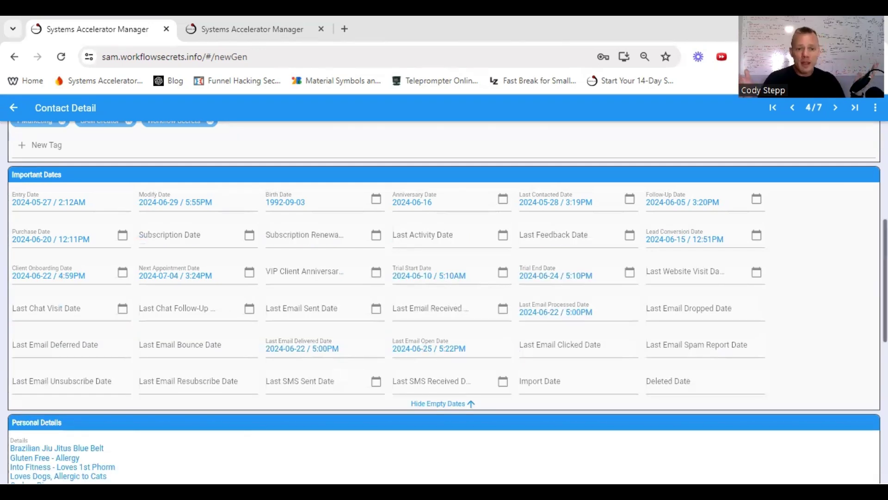